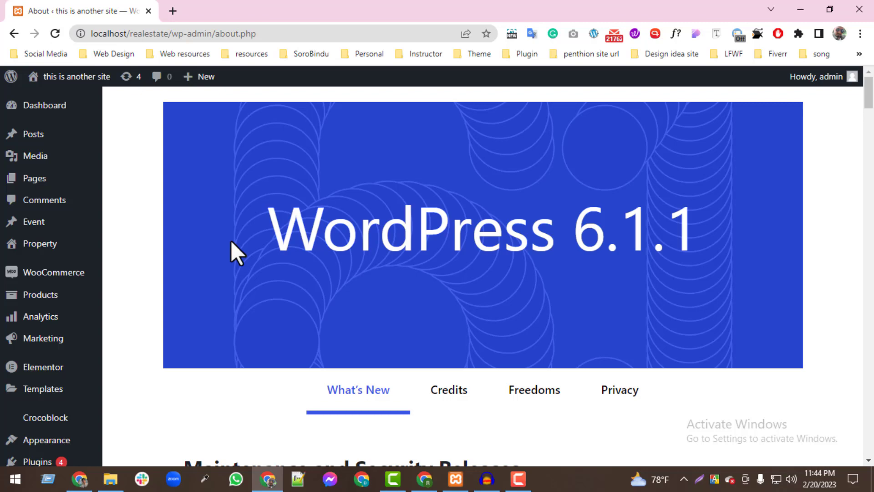
Switch to the YouTube window and look through the videos in the Mailchimp A To Z Bangla playlist
left_click(424, 479)
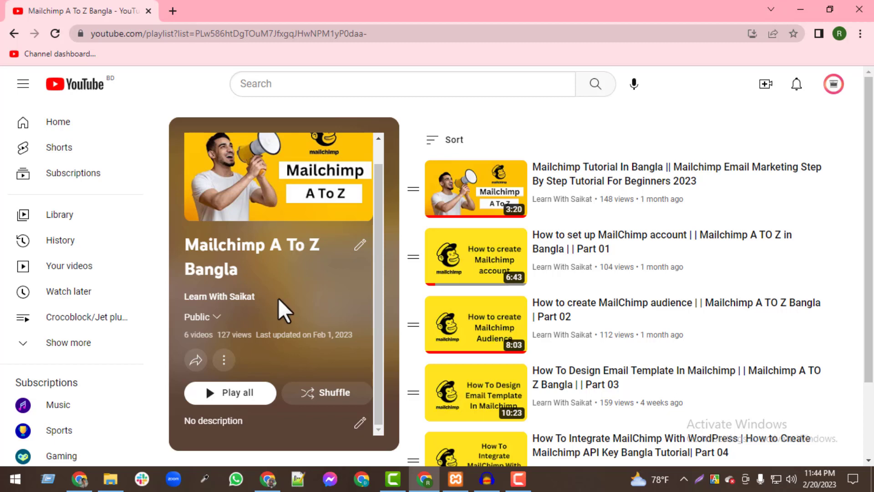
scroll(539, 311, "down", 1)
scroll(540, 325, "down", 1)
scroll(616, 415, "up", 2)
scroll(600, 387, "down", 3)
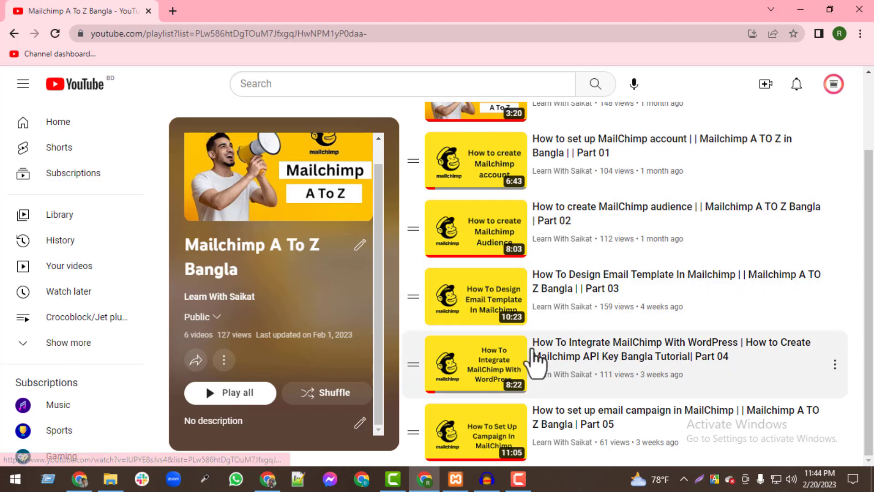
left_click(794, 16)
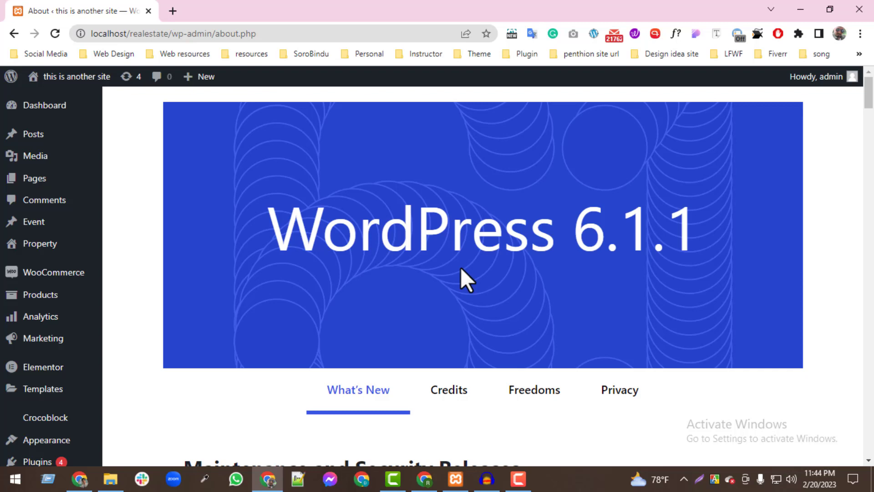
Open the Mailchimp account's audience contacts page alongside the WordPress admin page
scroll(61, 357, "down", 3)
mouse_move(78, 350)
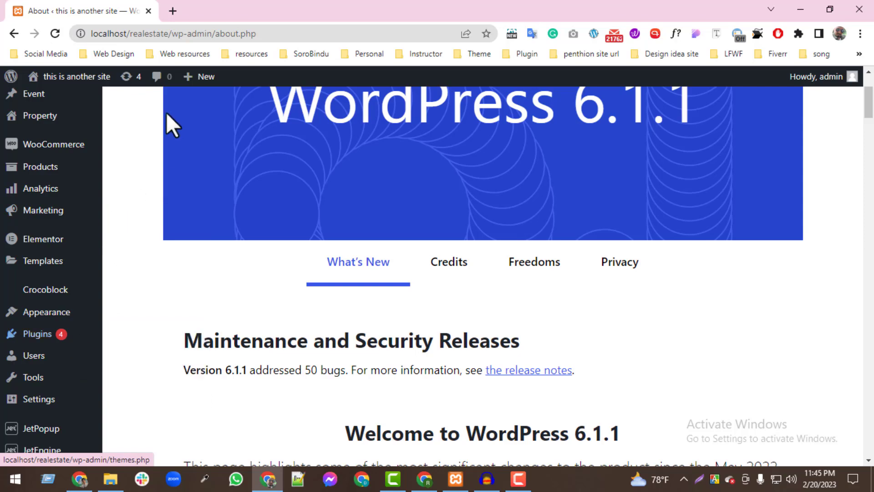
left_click(173, 10)
left_click(321, 57)
key("Escape")
left_click(316, 78)
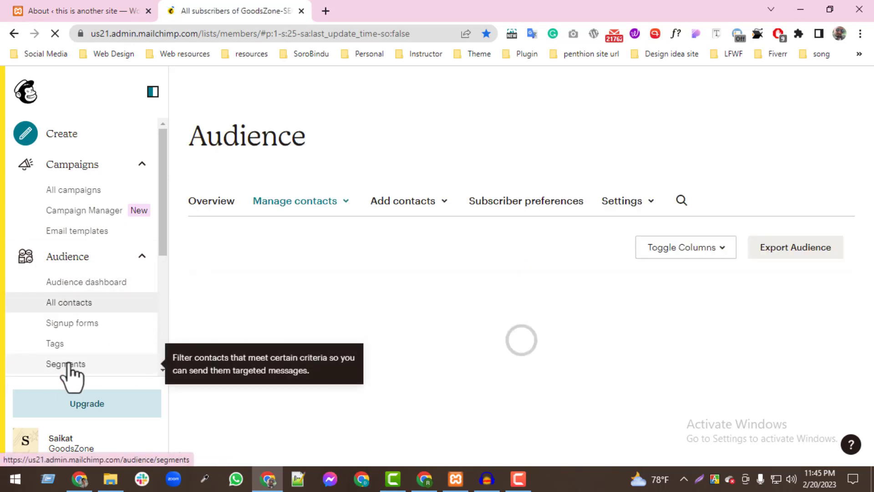
Go to the account profile and open its API keys page
left_click(30, 441)
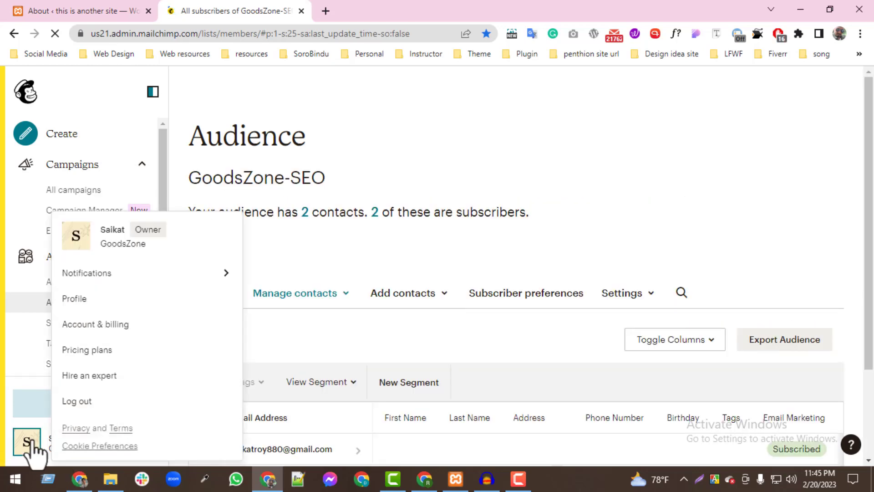
left_click(81, 300)
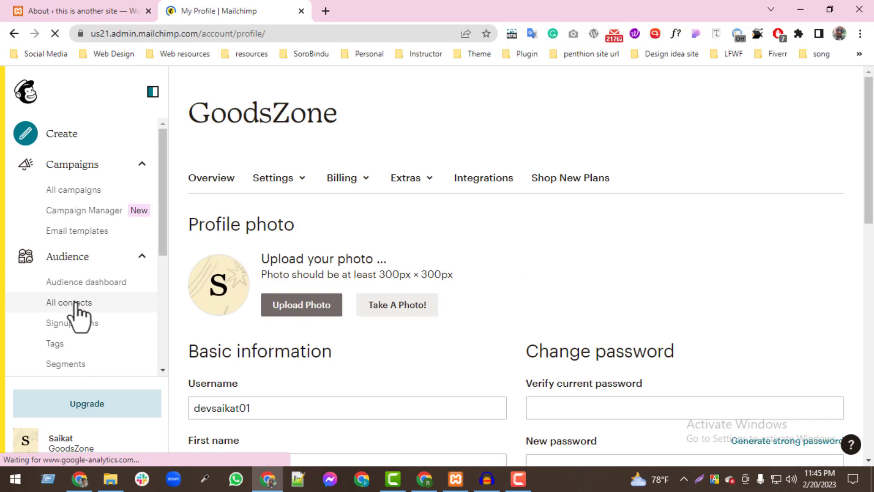
left_click(413, 189)
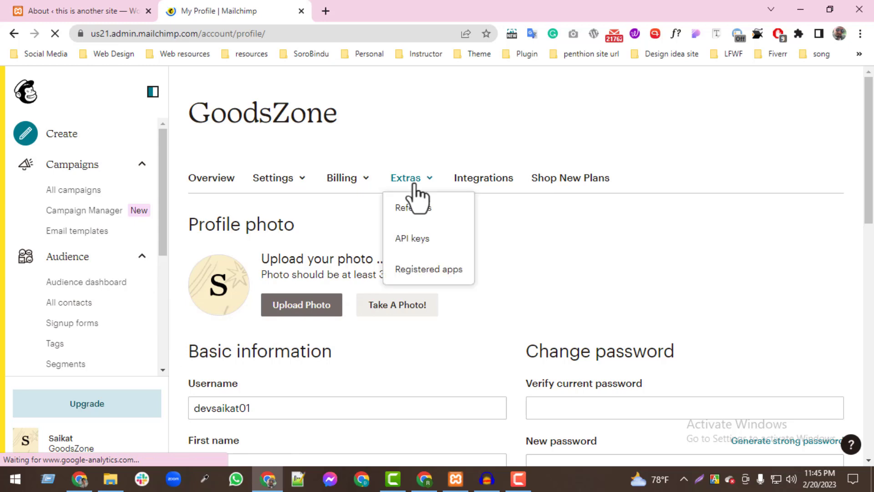
left_click(419, 256)
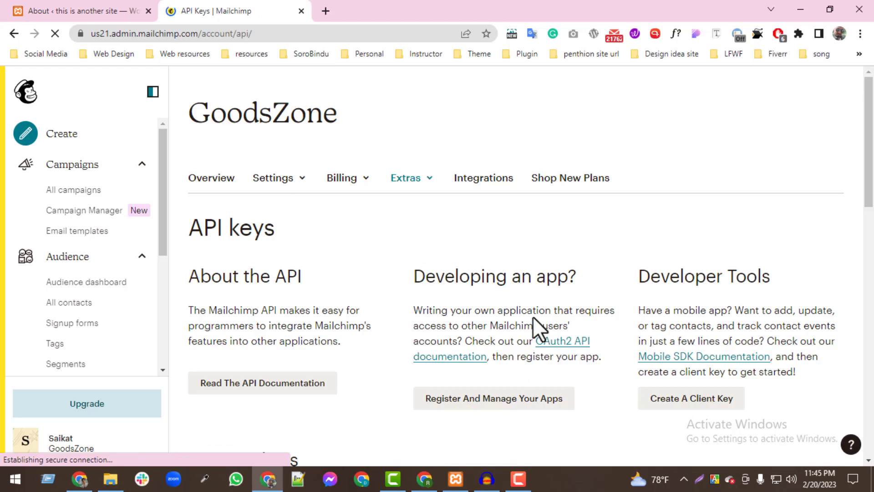
Generate a new Mailchimp API key named "jet popup" and copy it to the clipboard
scroll(515, 312, "down", 6)
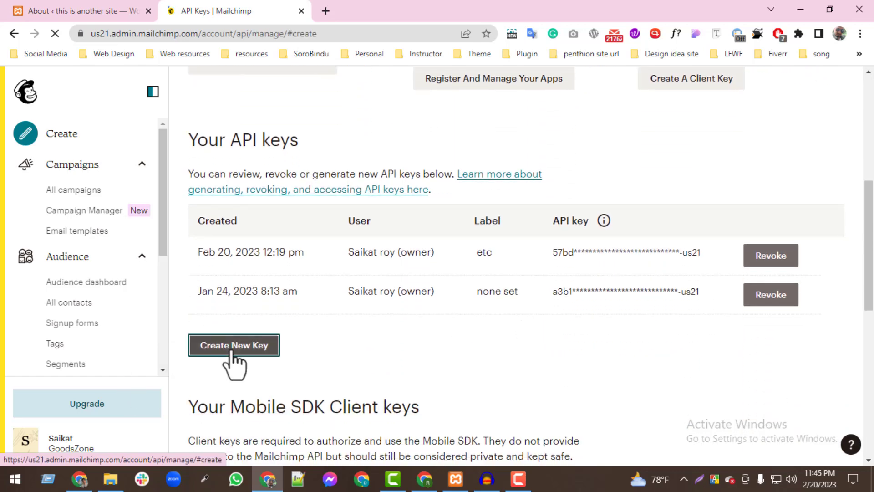
left_click(230, 349)
left_click(261, 244)
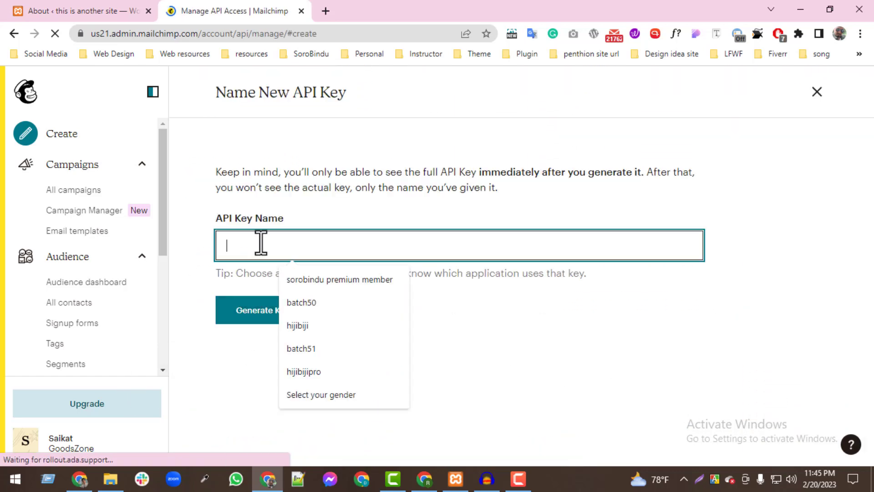
type("jet ")
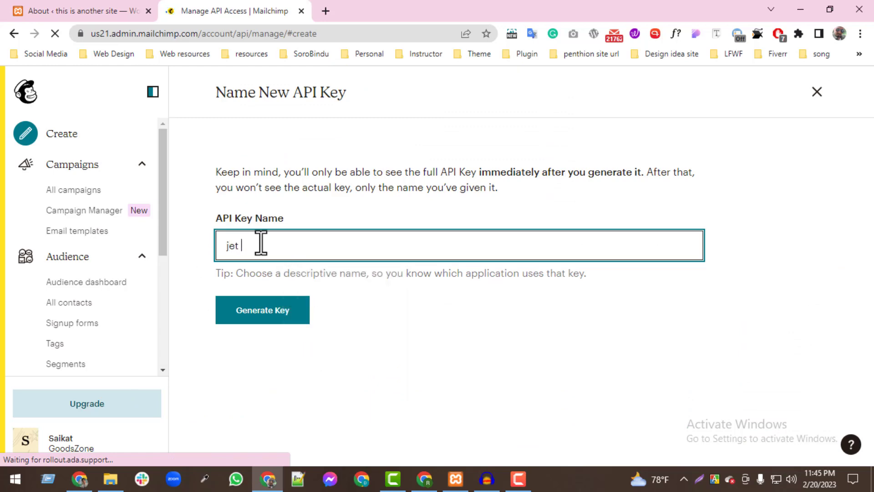
type("popup")
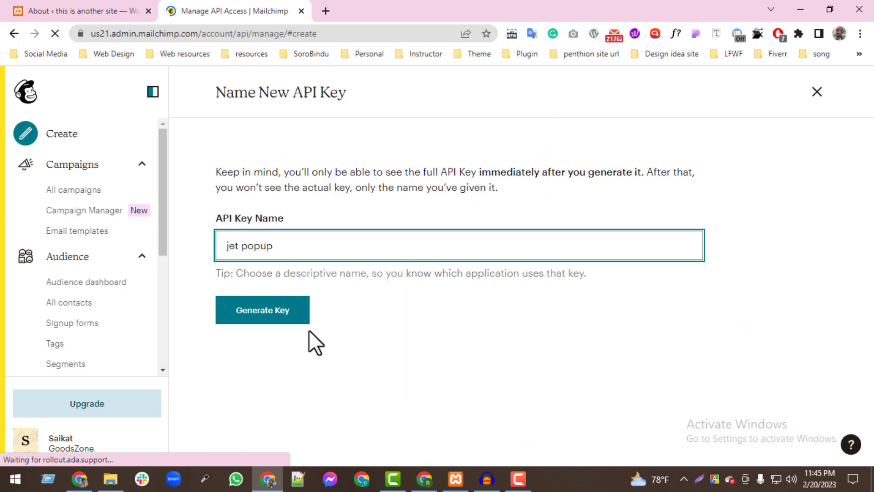
left_click(295, 321)
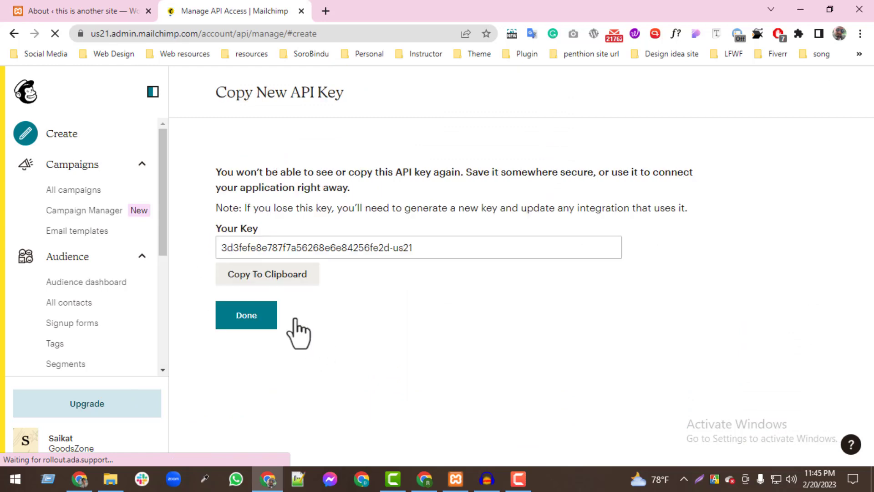
left_click(283, 279)
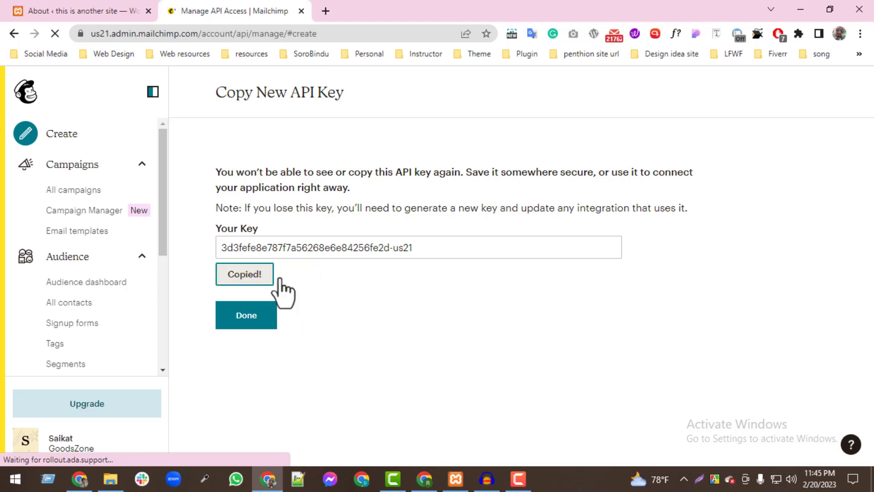
left_click(269, 318)
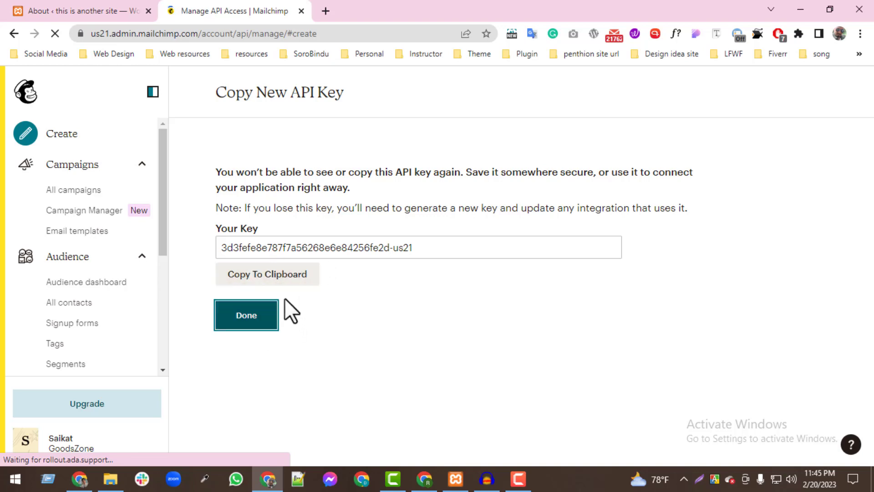
Return to the WordPress admin and open the JetPopup settings
left_click(84, 4)
scroll(59, 401, "down", 3)
mouse_move(51, 409)
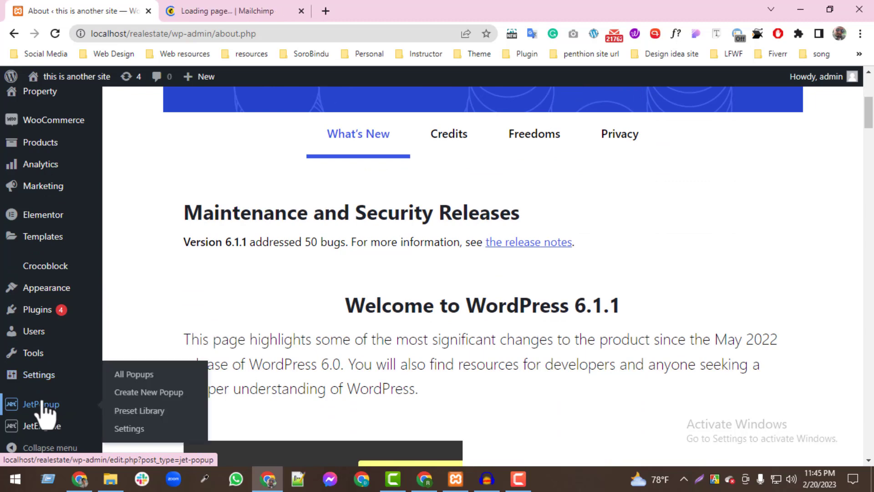
left_click(124, 428)
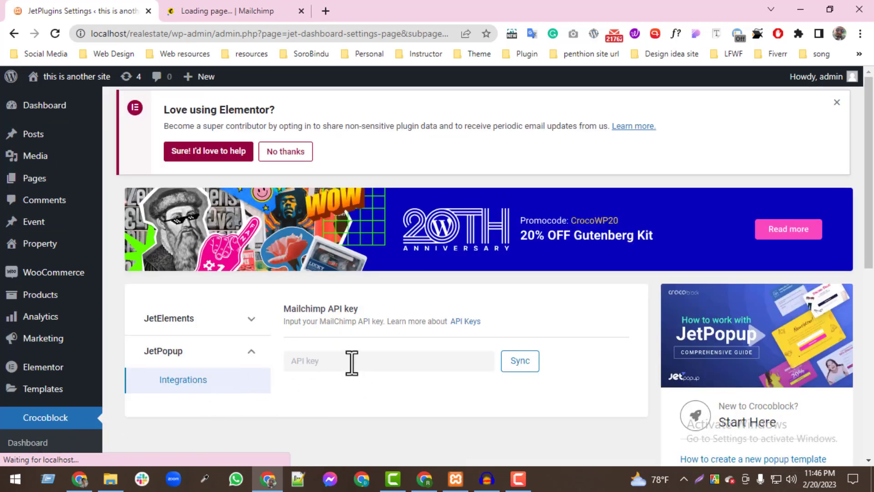
Paste the copied key as the Mailchimp API key for JetPopup and sync it
left_click(351, 363)
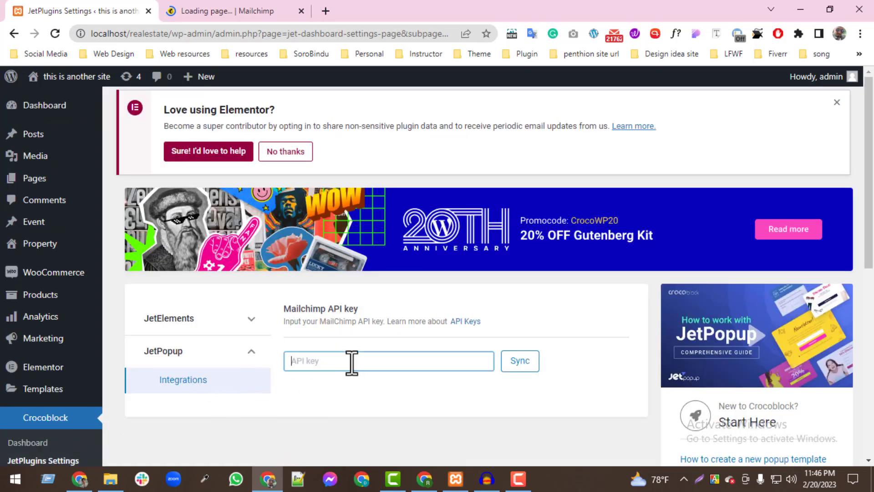
key("ctrl+v")
left_click(518, 370)
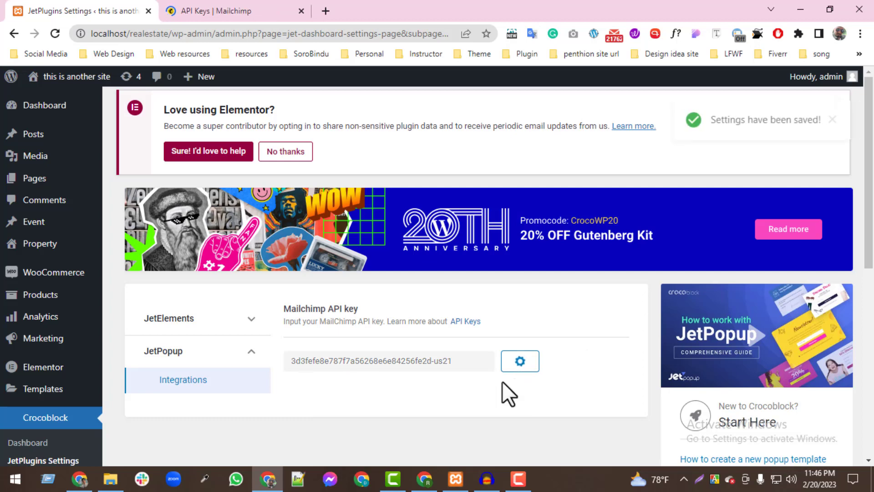
Review the synced Mailchimp account details and the audience list information
scroll(399, 312, "down", 3)
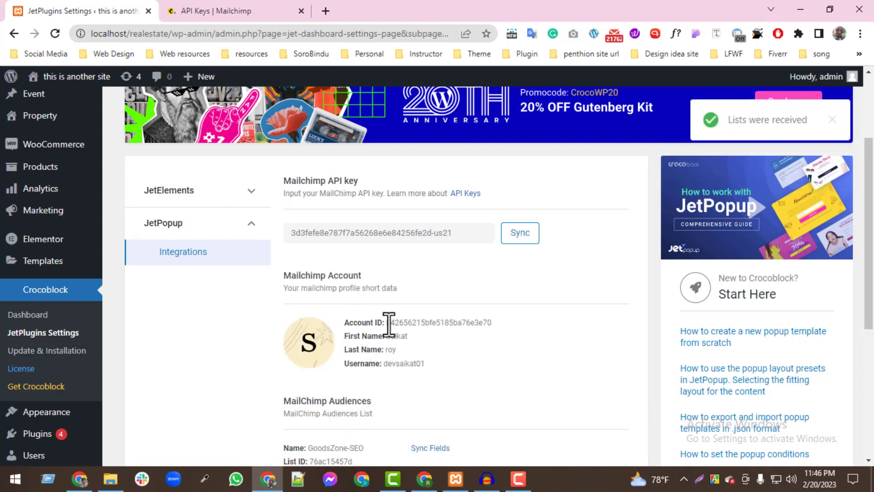
left_click_drag(388, 326, 491, 331)
left_click(388, 348)
double_click(390, 337)
double_click(400, 363)
scroll(454, 394, "down", 3)
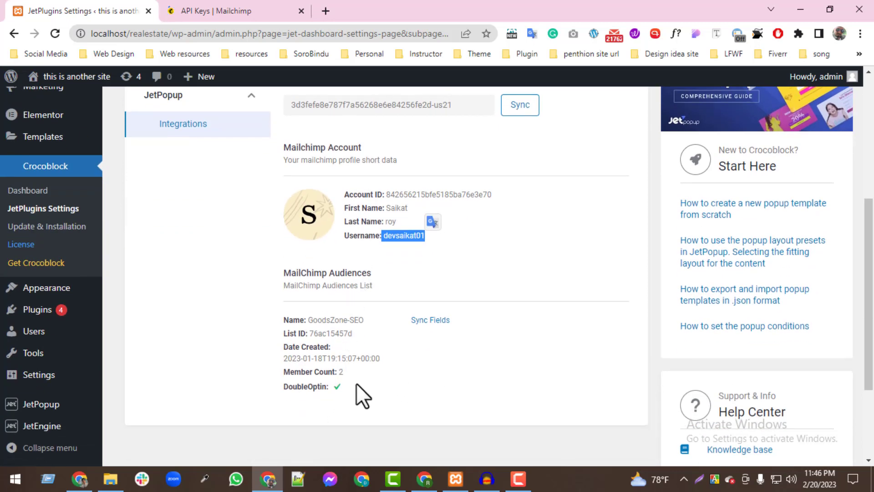
scroll(358, 383, "up", 4)
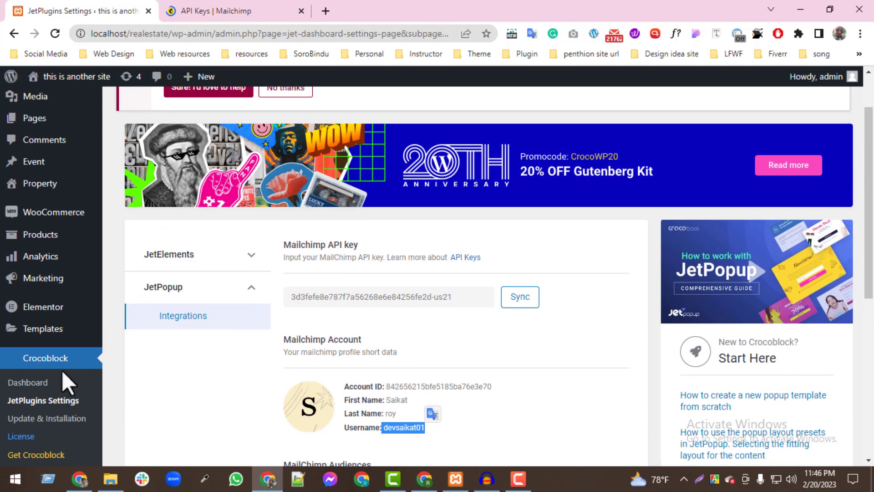
Open the list of all JetPopup popups in a separate browser page and place the Mailchimp page ahead of it
scroll(21, 381, "down", 3)
scroll(68, 428, "down", 3)
mouse_move(54, 406)
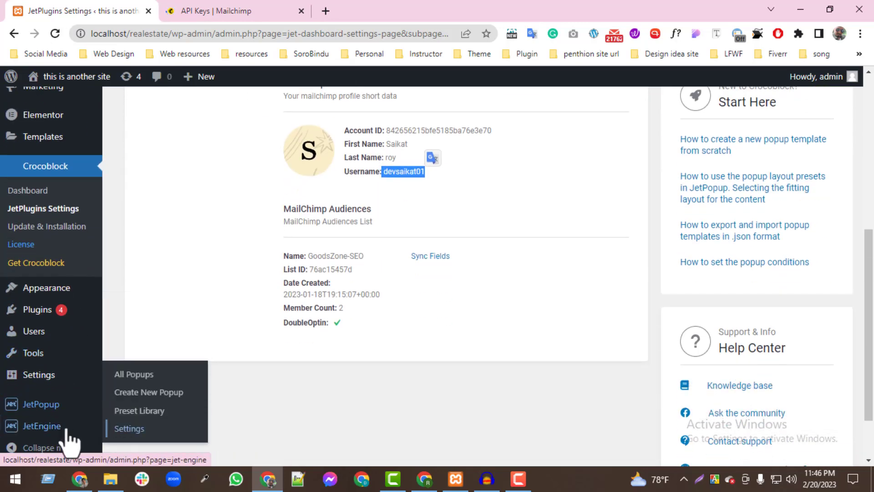
right_click(119, 387)
right_click(111, 373)
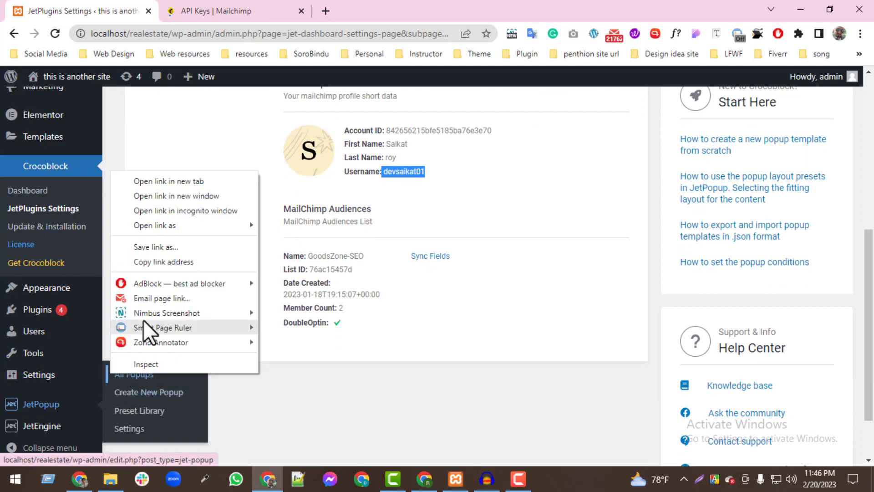
left_click(167, 179)
left_click(233, 7)
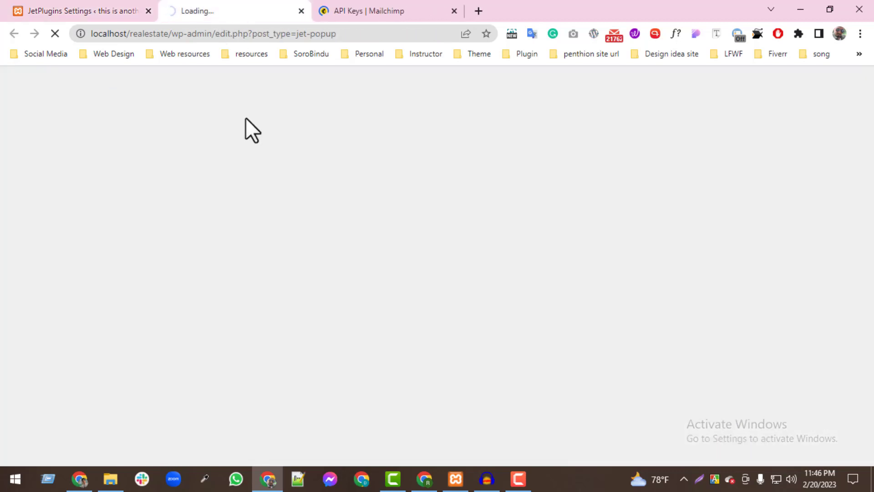
left_click_drag(383, 10, 236, 5)
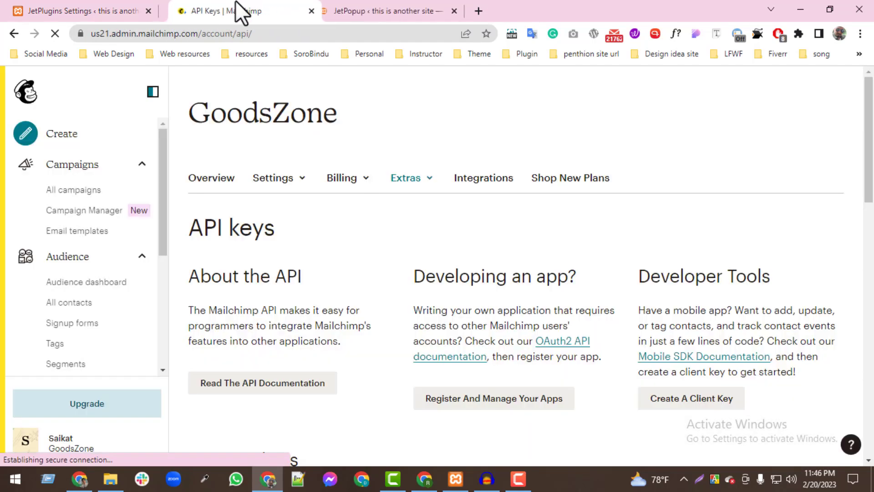
Create a new popup from the Classic layout preset in the JetPopup list
left_click(363, 14)
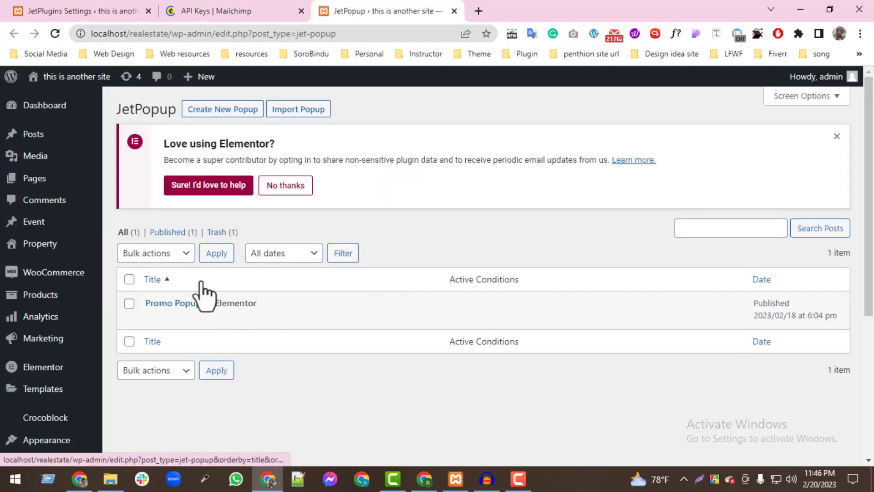
left_click(222, 112)
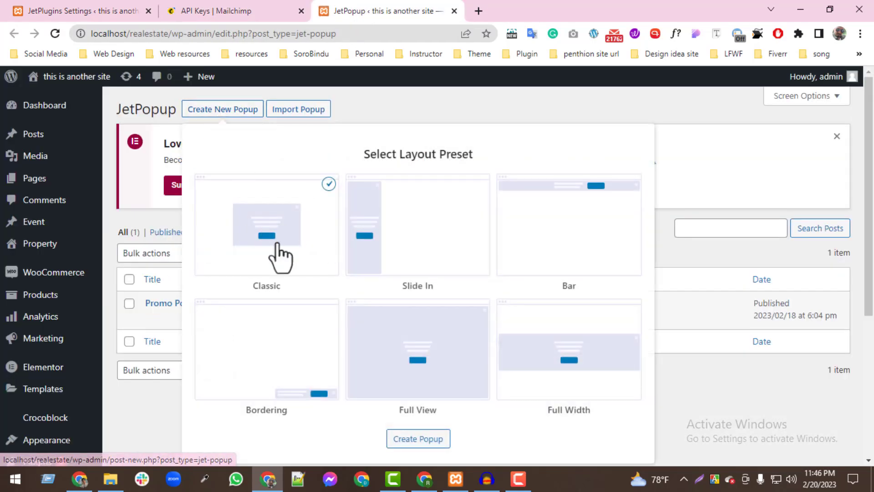
left_click(416, 438)
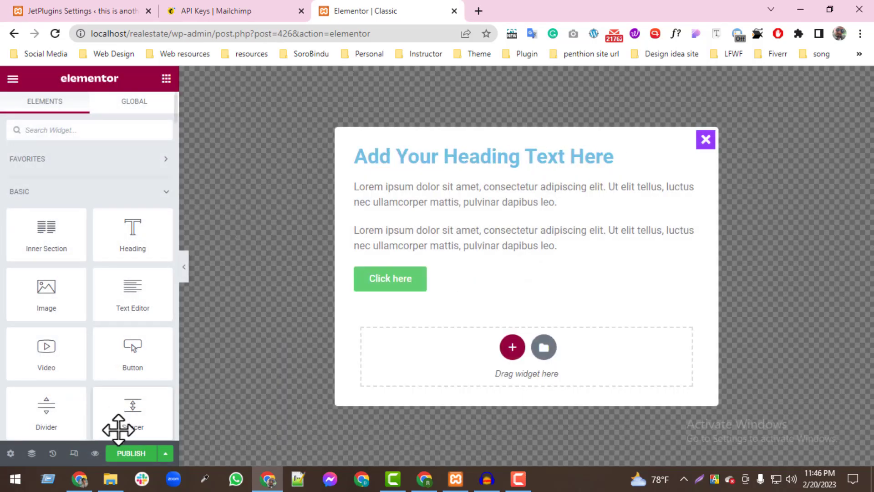
Set the popup's open event to On page load(s) with an open delay of 2
left_click(7, 454)
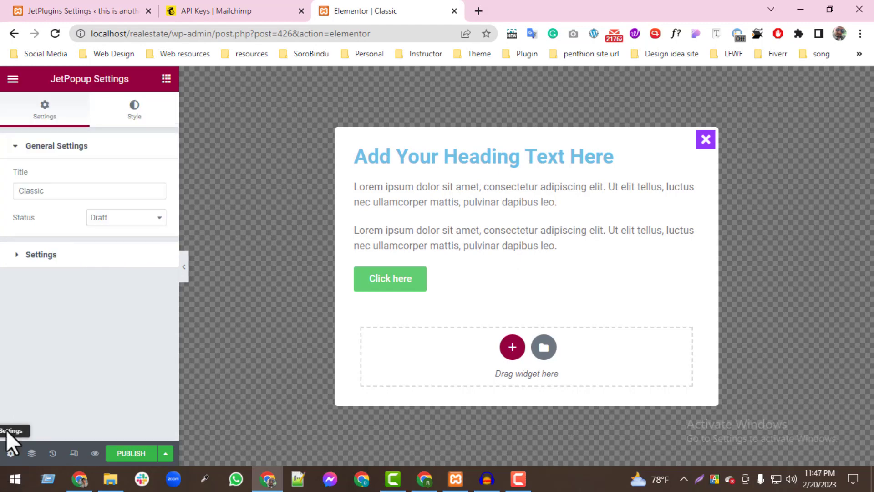
left_click(48, 256)
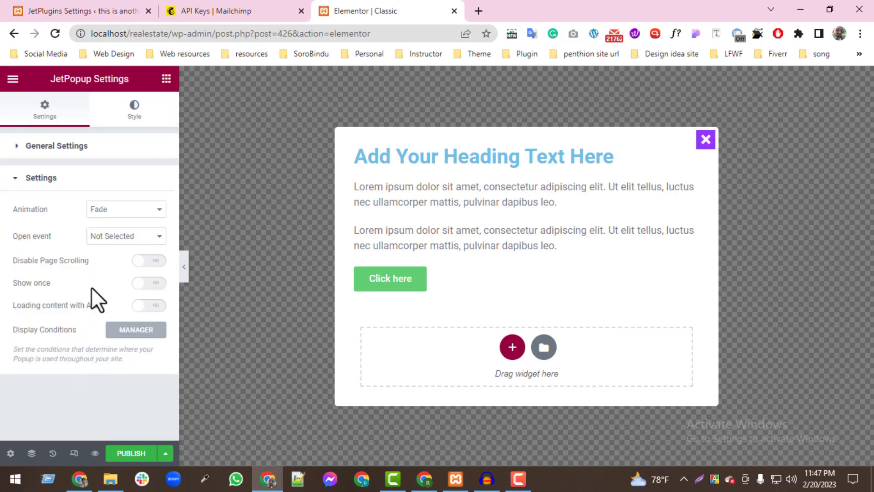
left_click(119, 237)
key("Escape")
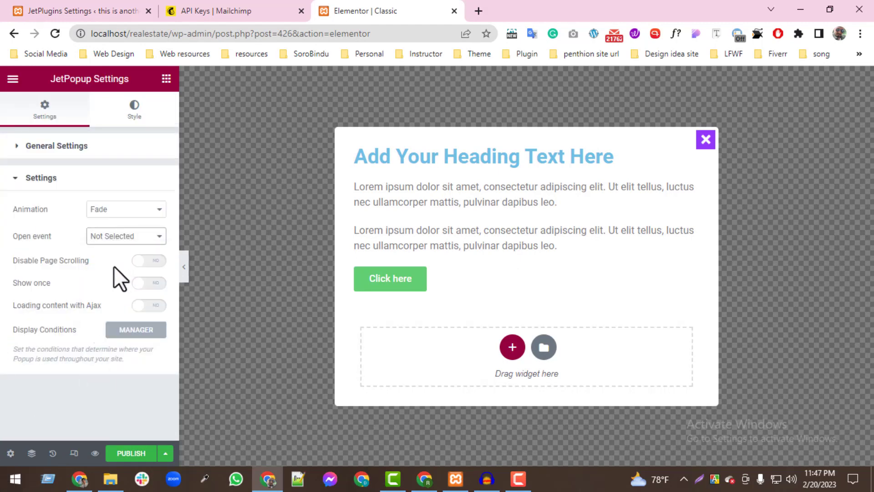
key("Down")
key("Tab")
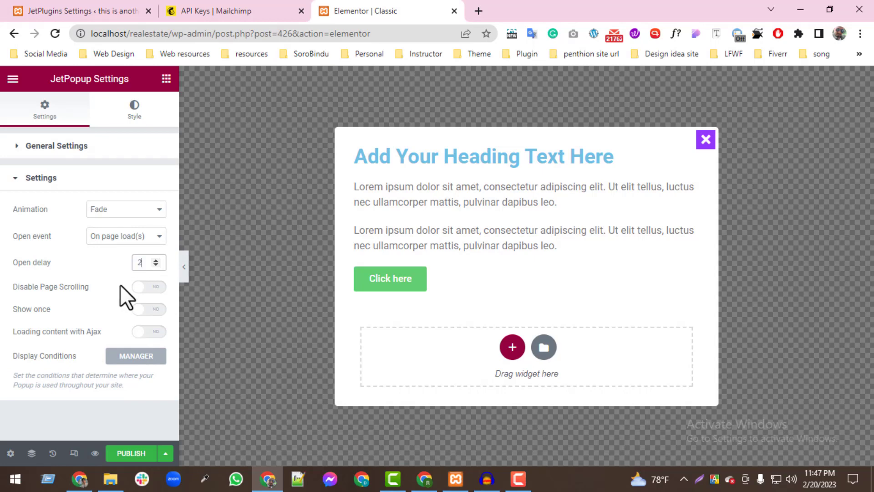
type("2")
Add a display condition that includes the entire site, save the conditions and close the conditions dialog
left_click(120, 358)
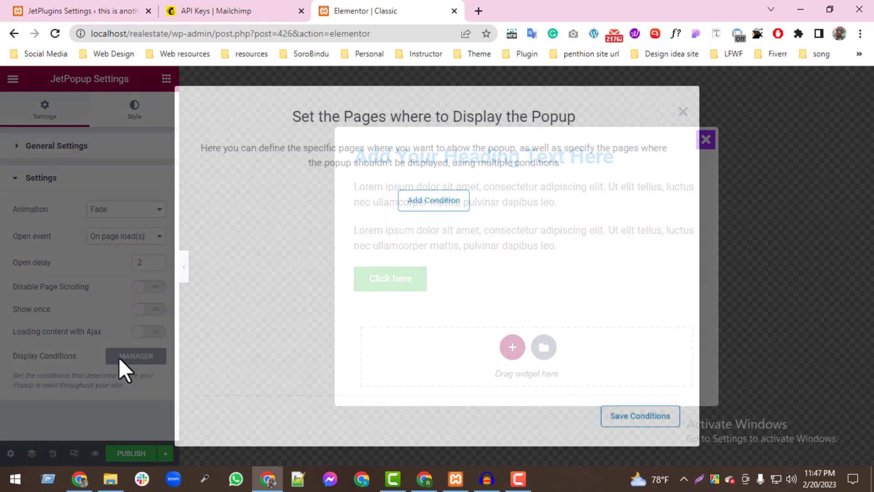
left_click(448, 210)
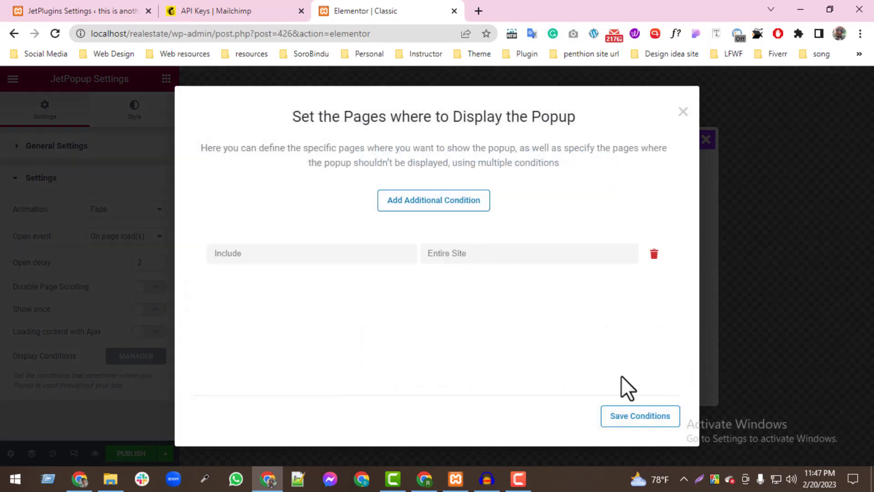
left_click(627, 417)
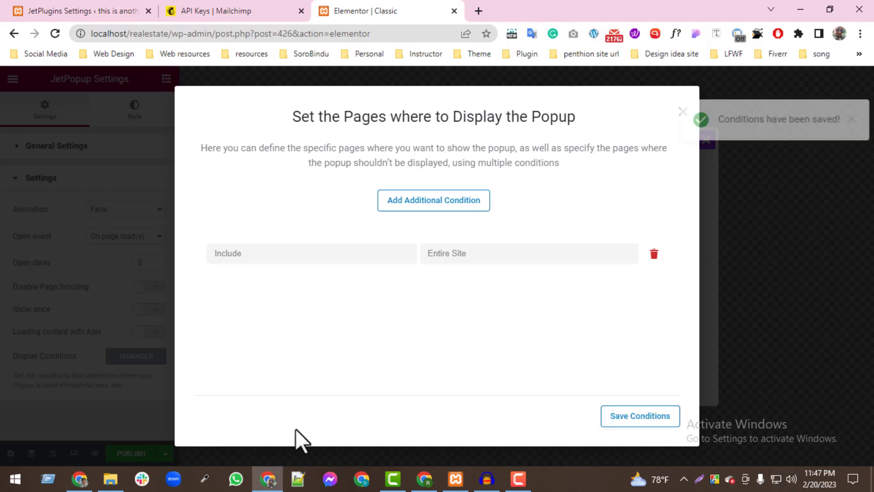
left_click(783, 163)
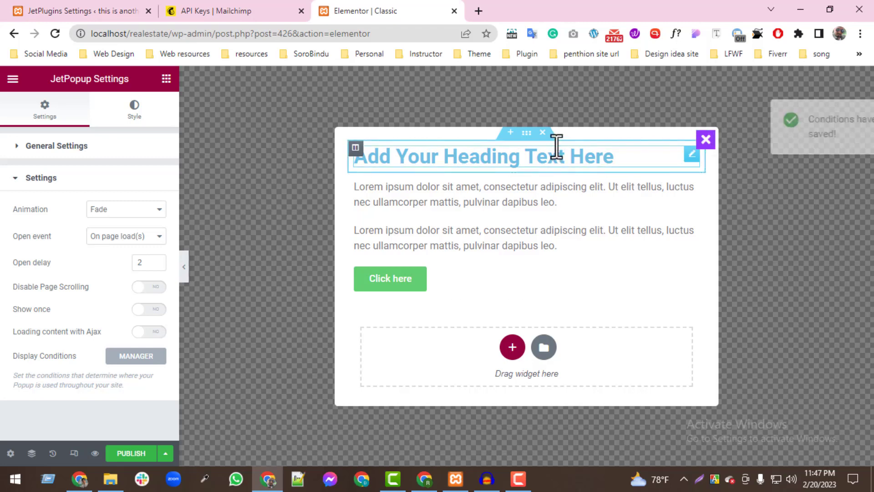
Delete the preset heading section and the text and button section, and place a Mailchimp widget in the popup
left_click(552, 144)
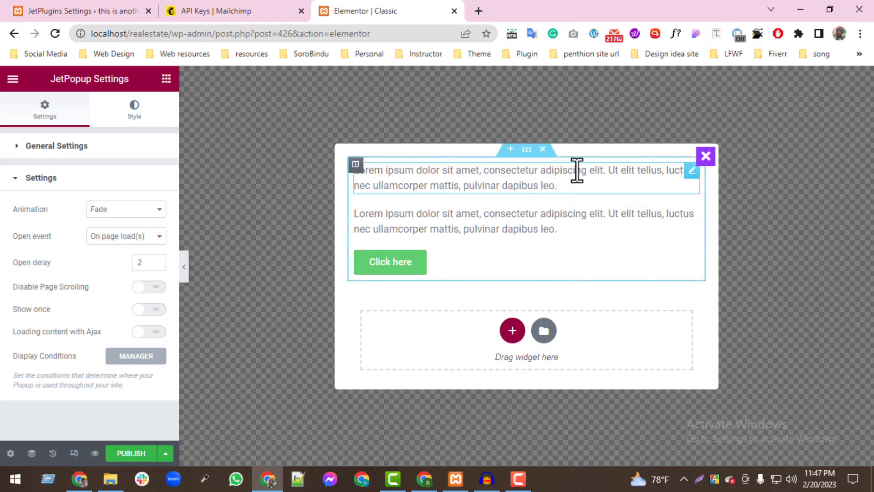
left_click(543, 150)
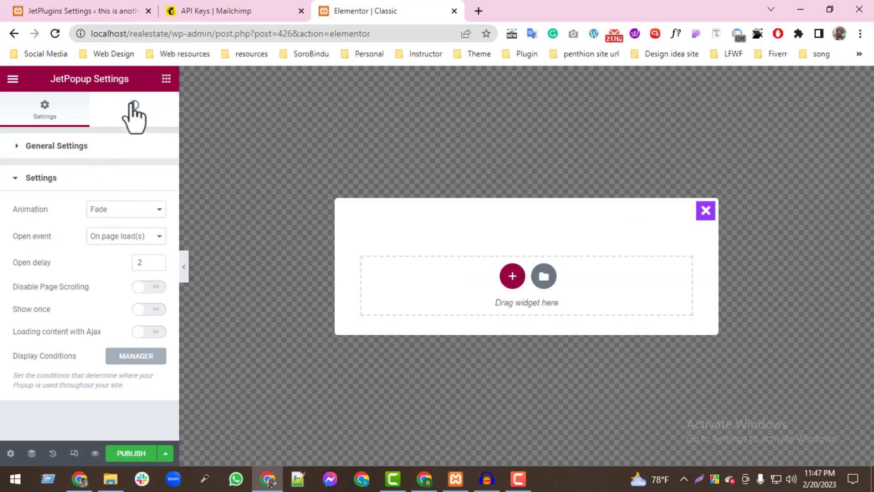
left_click(166, 79)
type("mail")
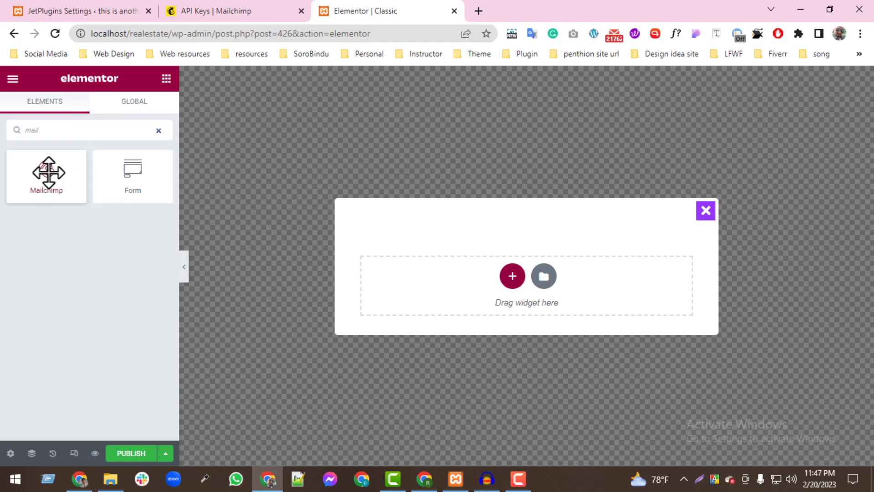
left_click_drag(48, 176, 525, 266)
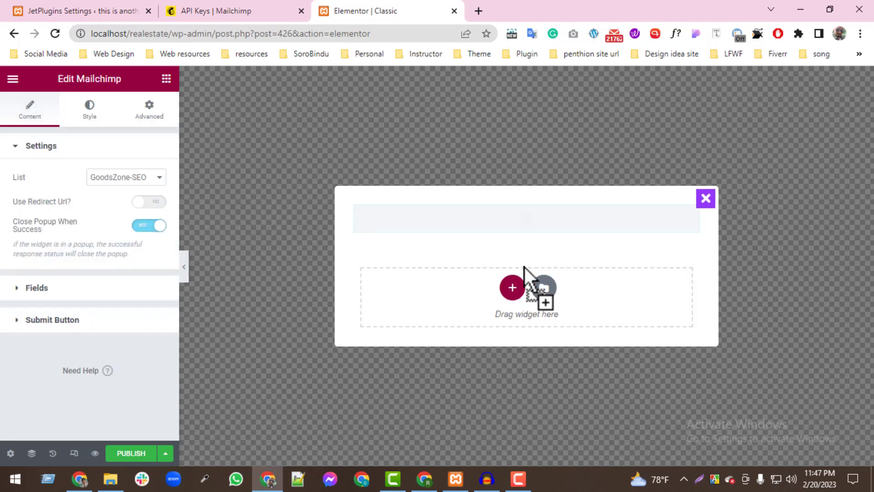
Add a Heading widget above the Mailchimp form with the title "Please subscribe for more details"
left_click(166, 79)
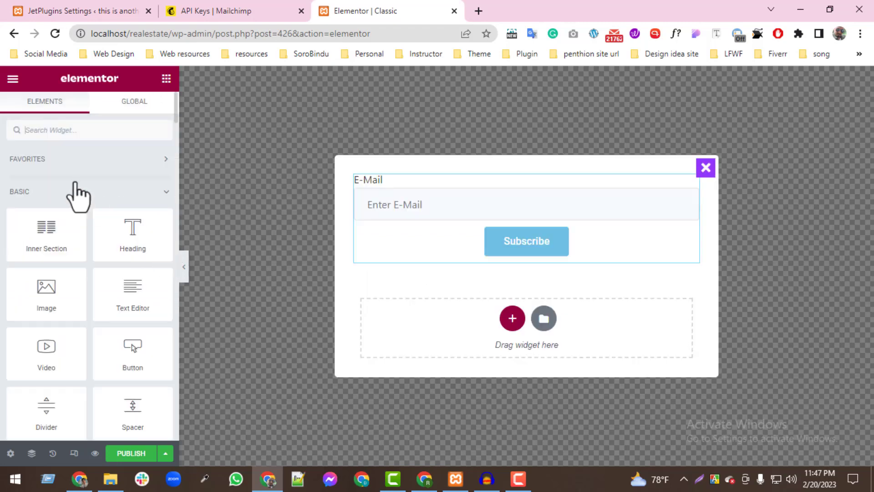
left_click_drag(139, 230, 486, 189)
triple_click(75, 196)
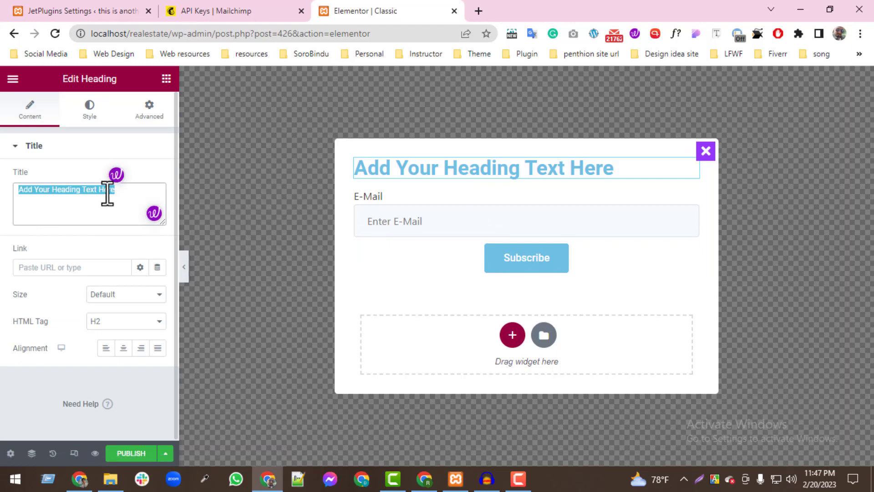
type("Pleas")
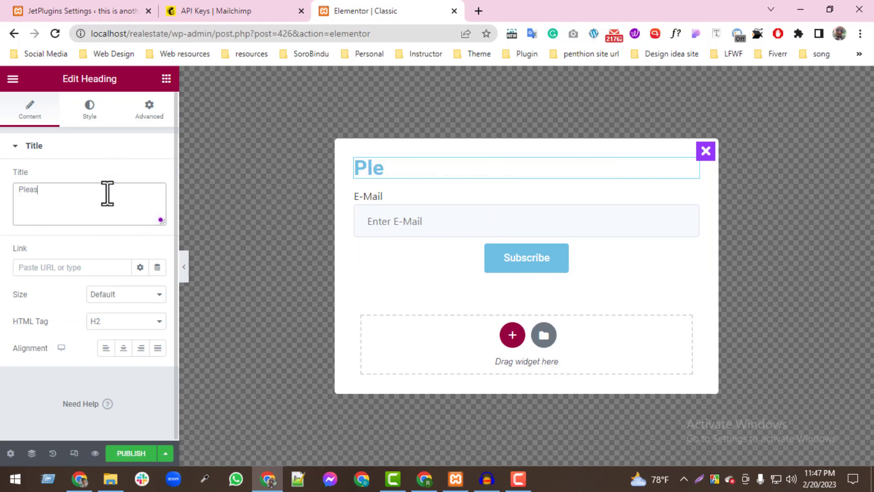
type("d subs")
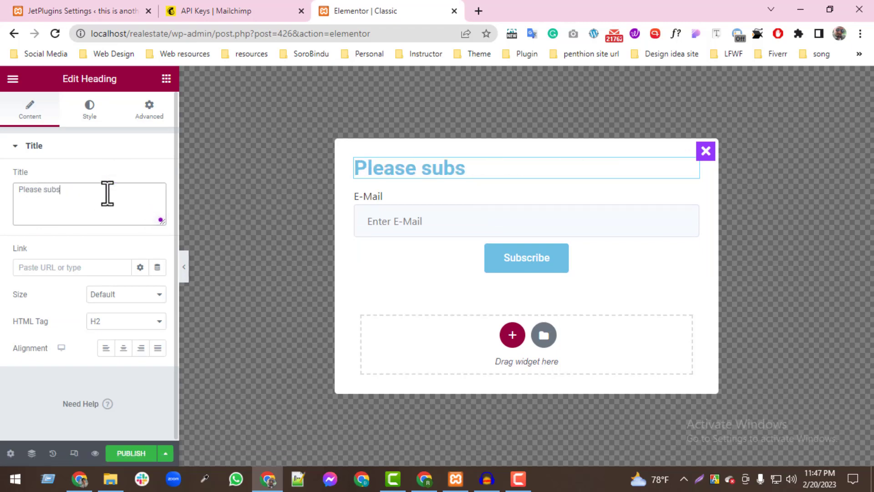
type("cribe for mor")
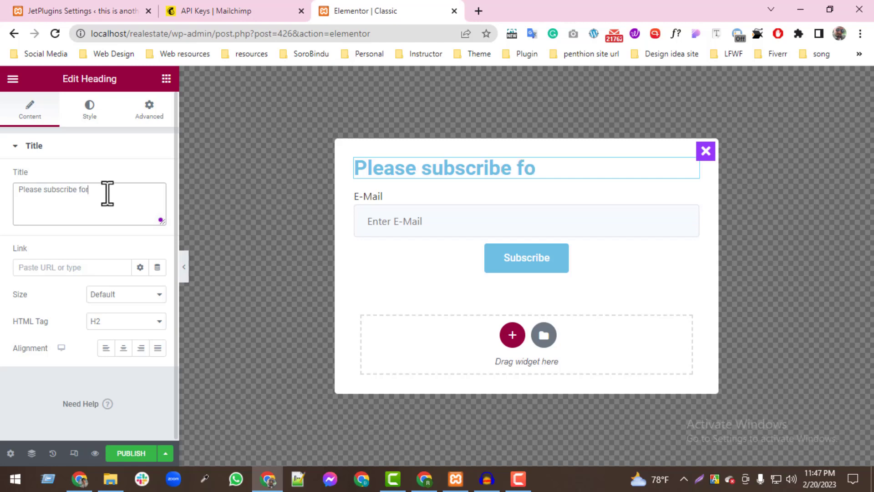
type("e")
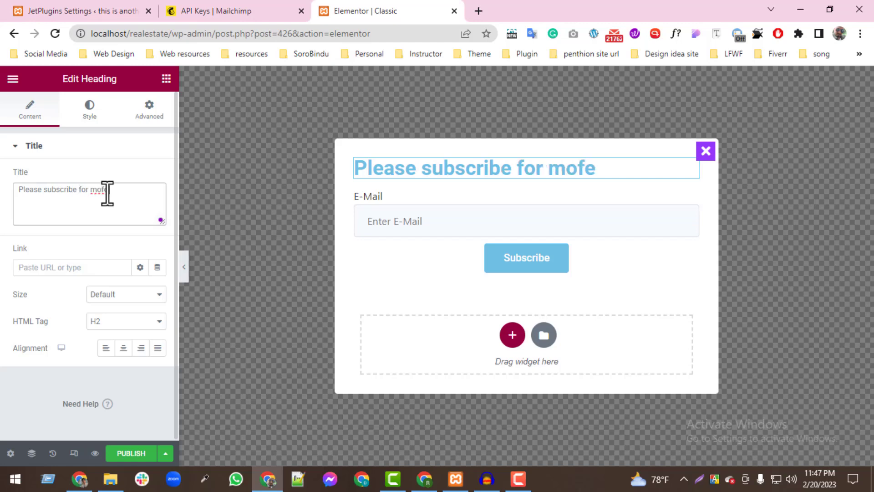
key("BackSpace")
key("BackSpace")
type("re details")
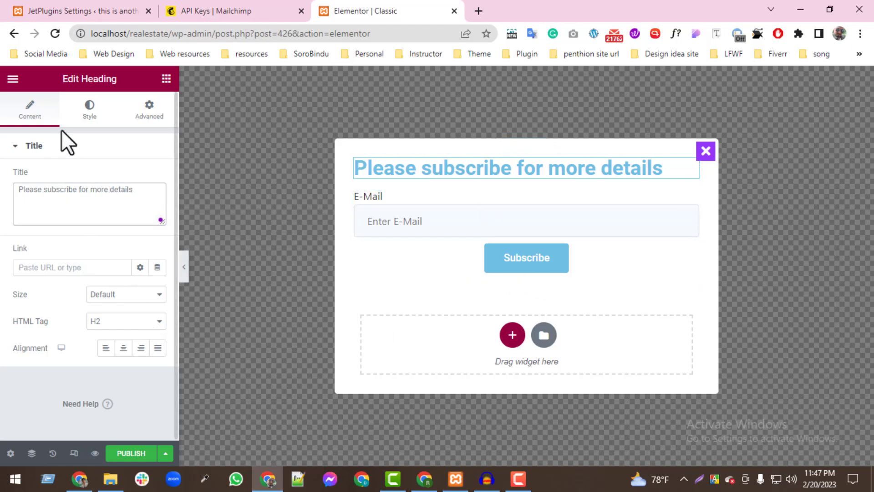
Set the heading's text color to black and its typography size to 42 px
left_click(86, 114)
left_click(158, 178)
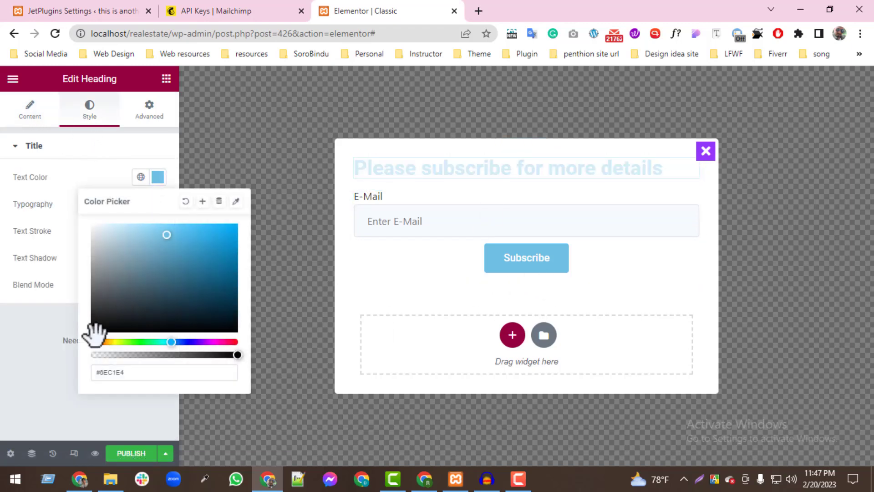
left_click(102, 326)
left_click(53, 342)
left_click(158, 203)
left_click_drag(27, 305, 41, 305)
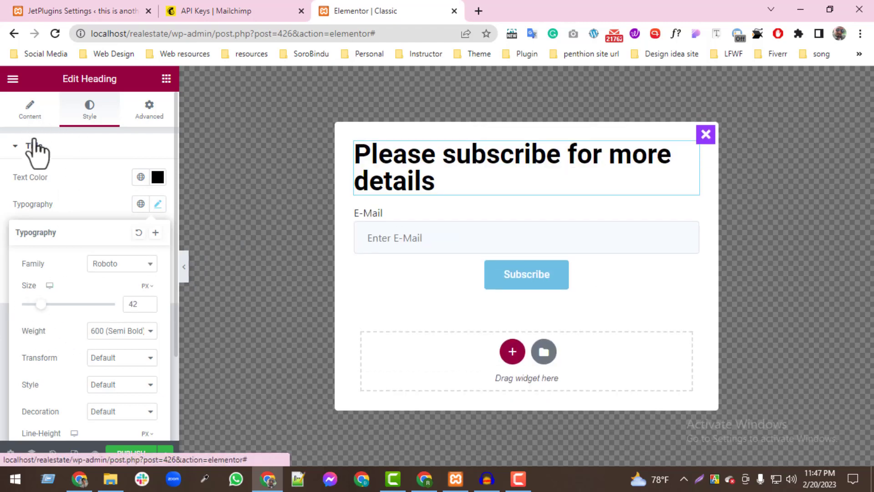